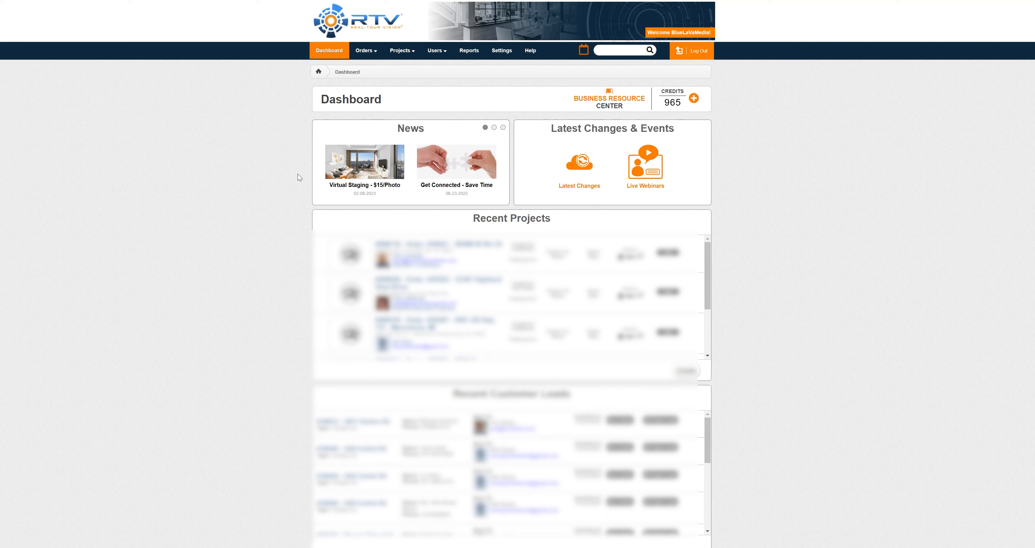
Open the Customer List report and export it as a CSV file.
click(446, 53)
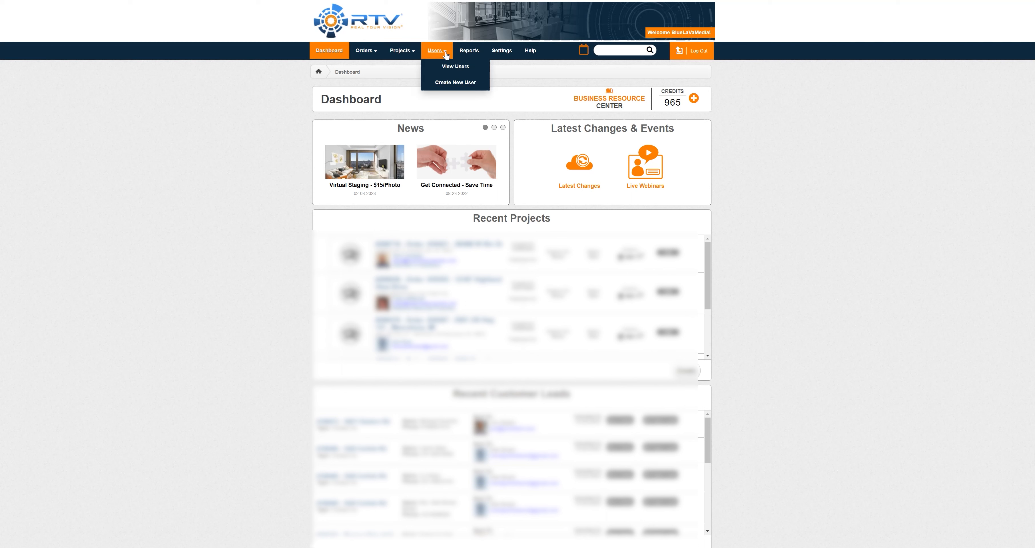
click(469, 52)
click(346, 137)
click(460, 123)
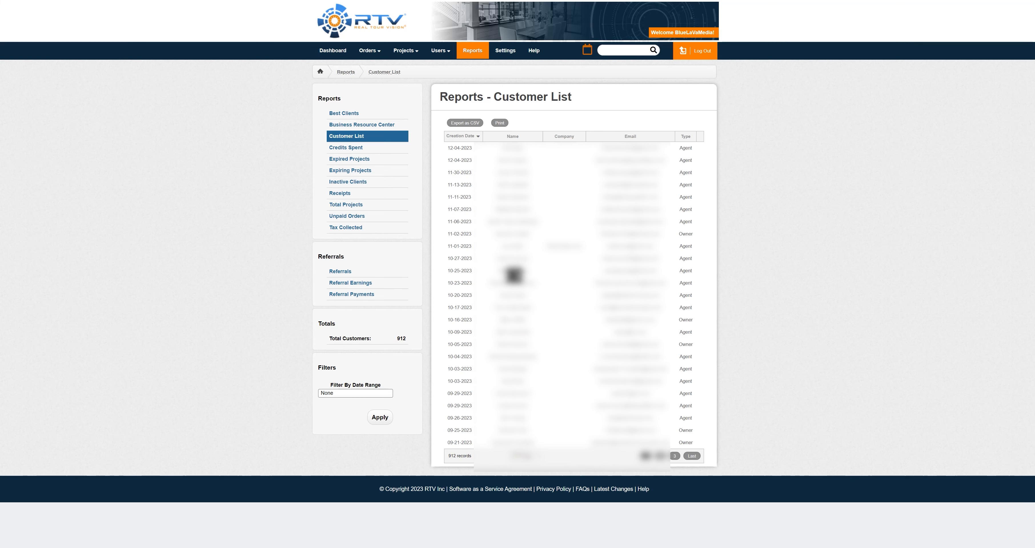
Open the downloaded customerlist.csv in Excel from its download folder and decline the default data conversions.
drag(73, 1, 39, 13)
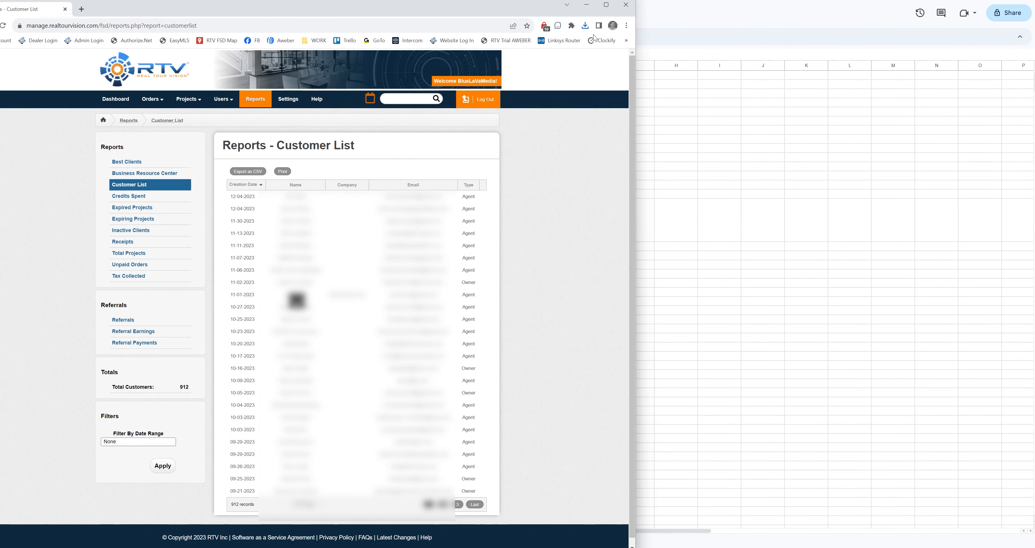
click(584, 25)
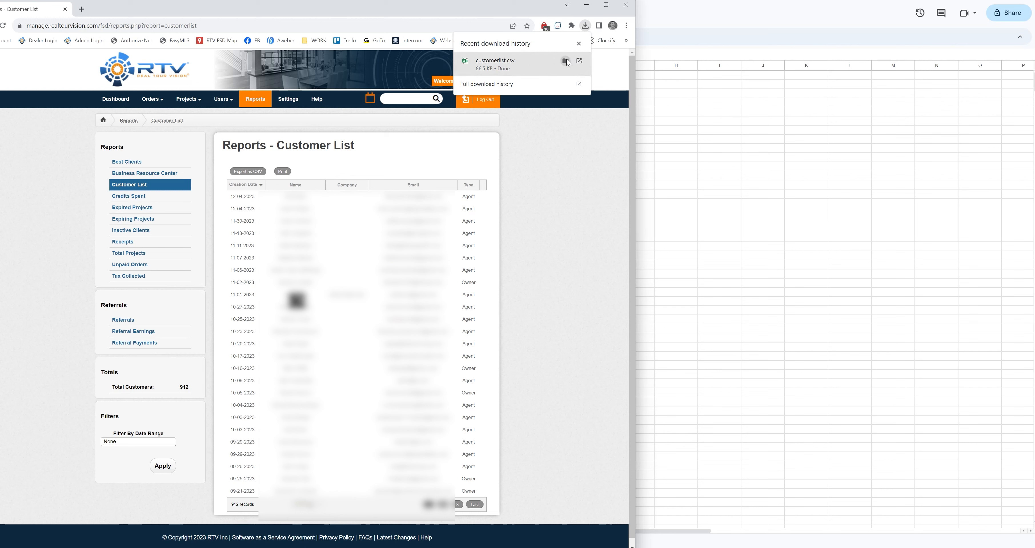
click(566, 61)
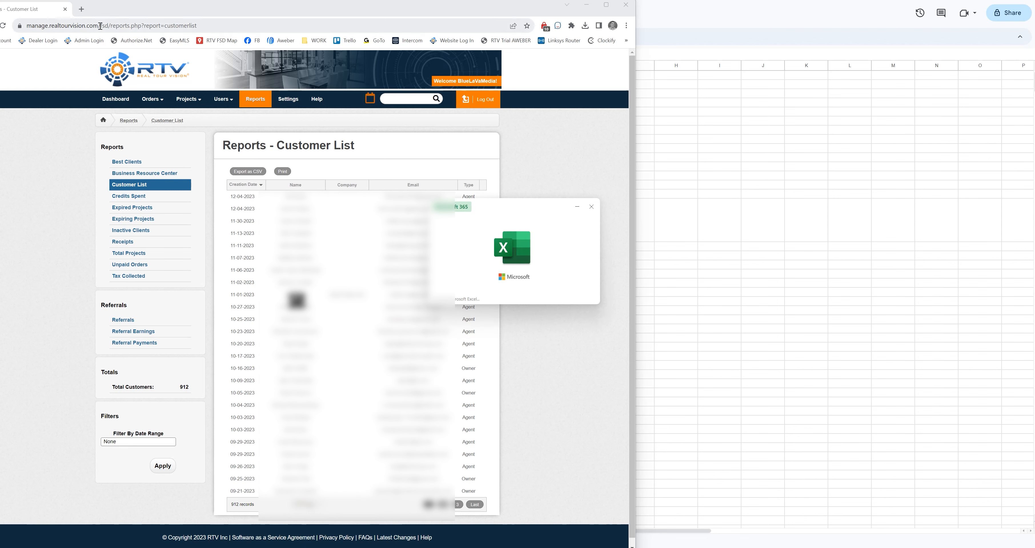
click(121, 102)
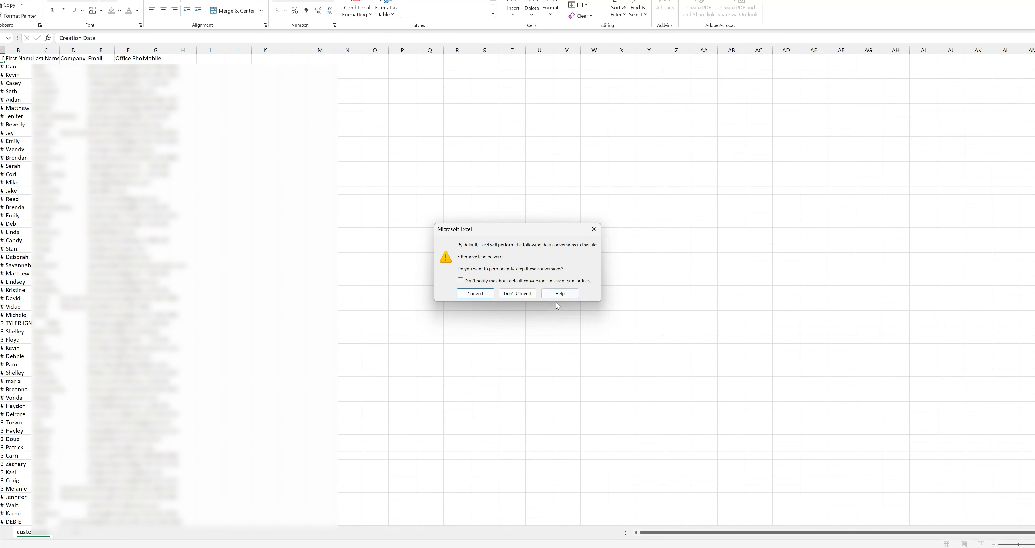
click(517, 294)
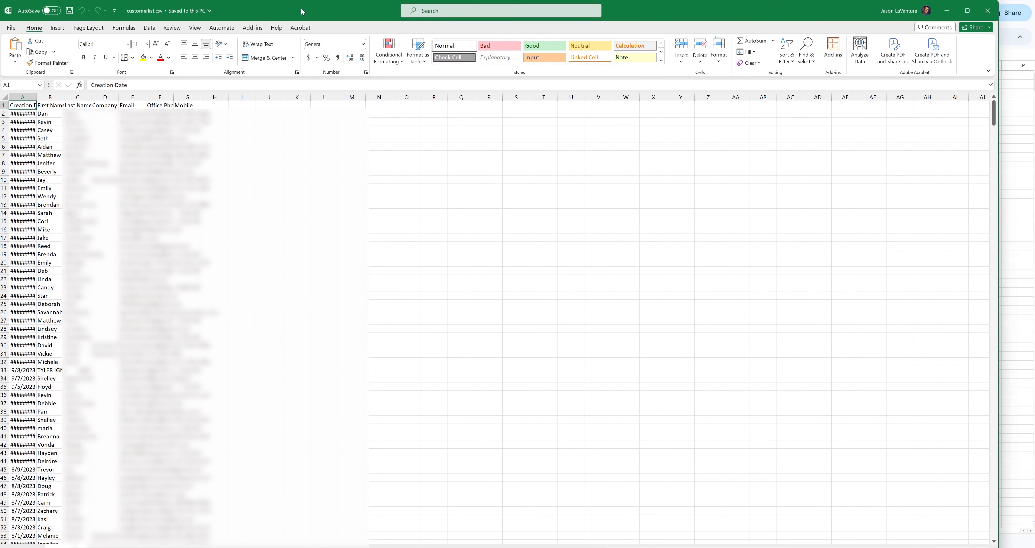
Fit the Creation Date column to its contents and delete that column from the sheet.
double_click(36, 96)
click(30, 94)
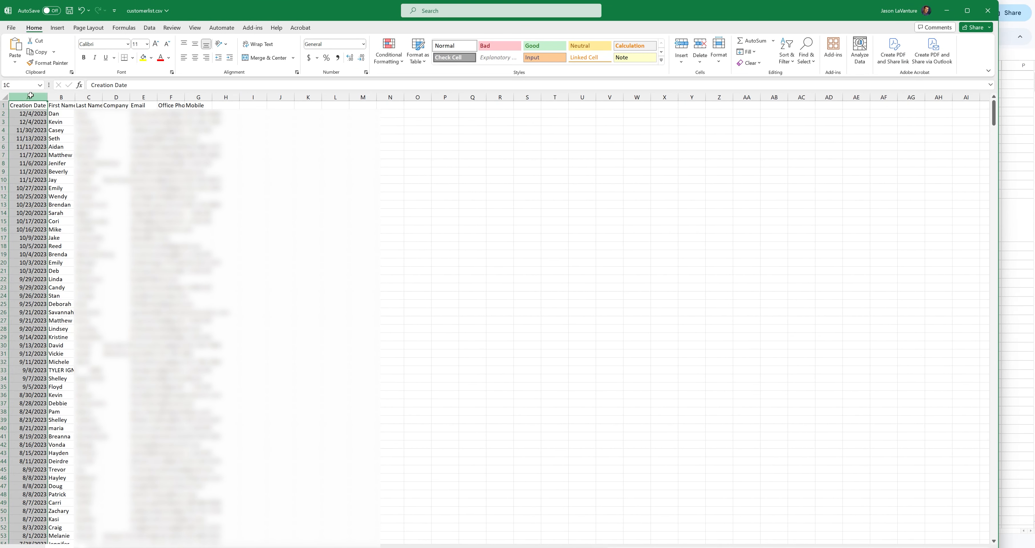
right_click(32, 100)
click(52, 192)
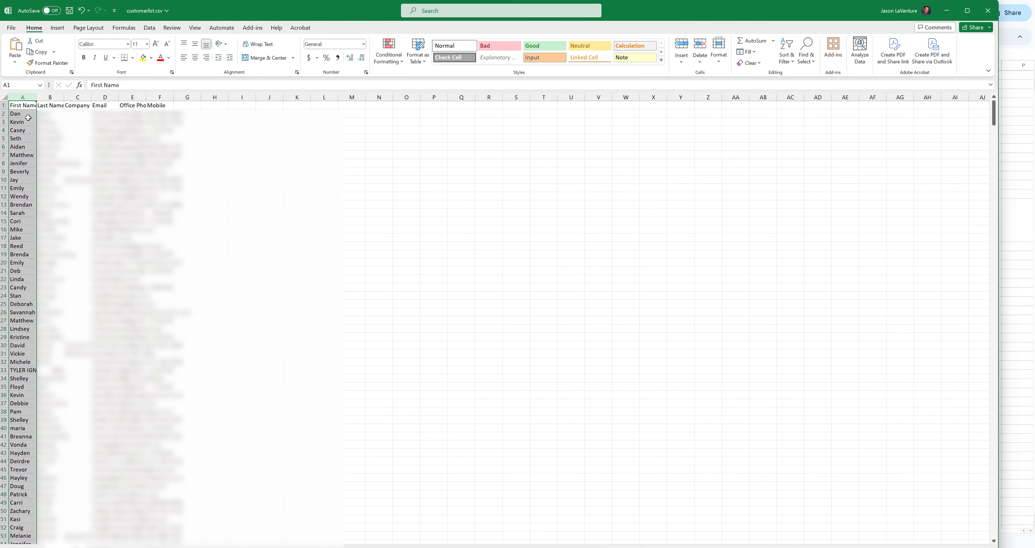
Widen the Company and Email columns and delete the Company column.
drag(119, 97, 165, 100)
double_click(91, 98)
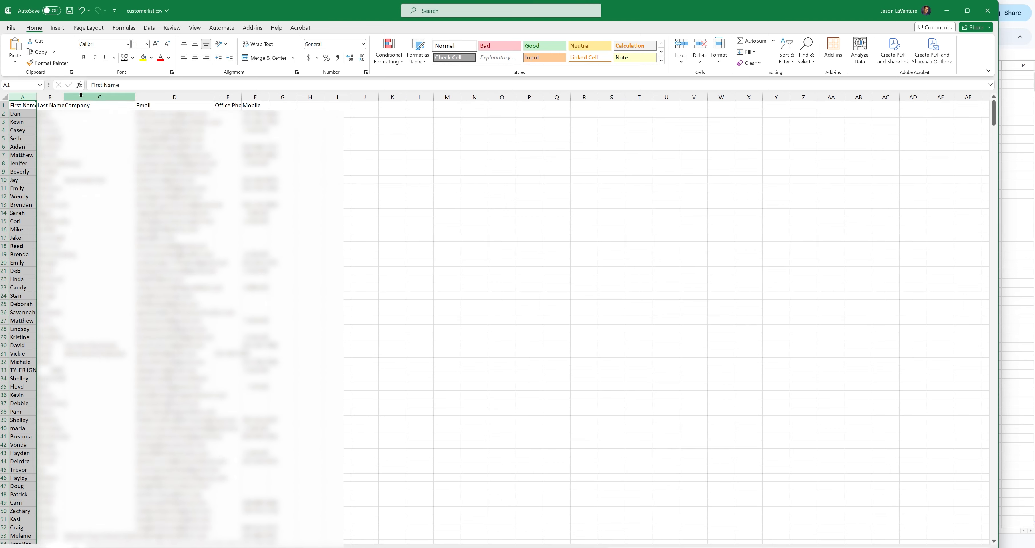
right_click(88, 100)
click(110, 199)
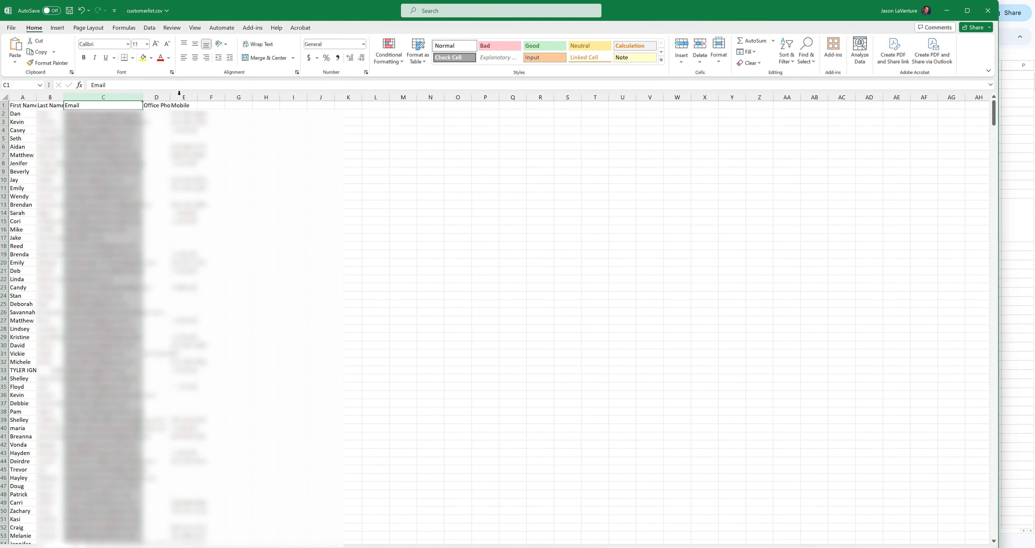
Widen the Office Phone column and delete both the Office Phone and Mobile columns.
drag(170, 96, 237, 97)
click(183, 95)
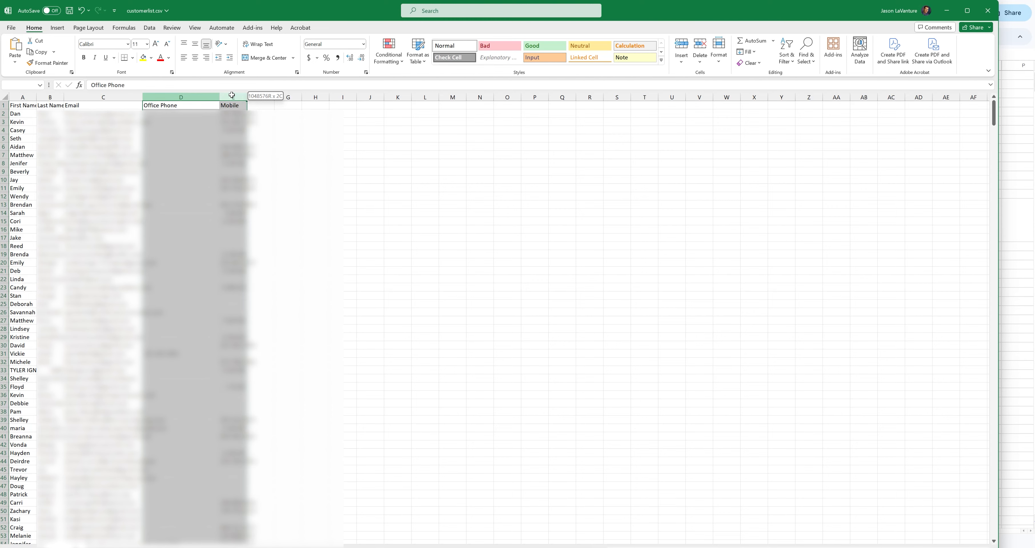
right_click(200, 100)
click(223, 198)
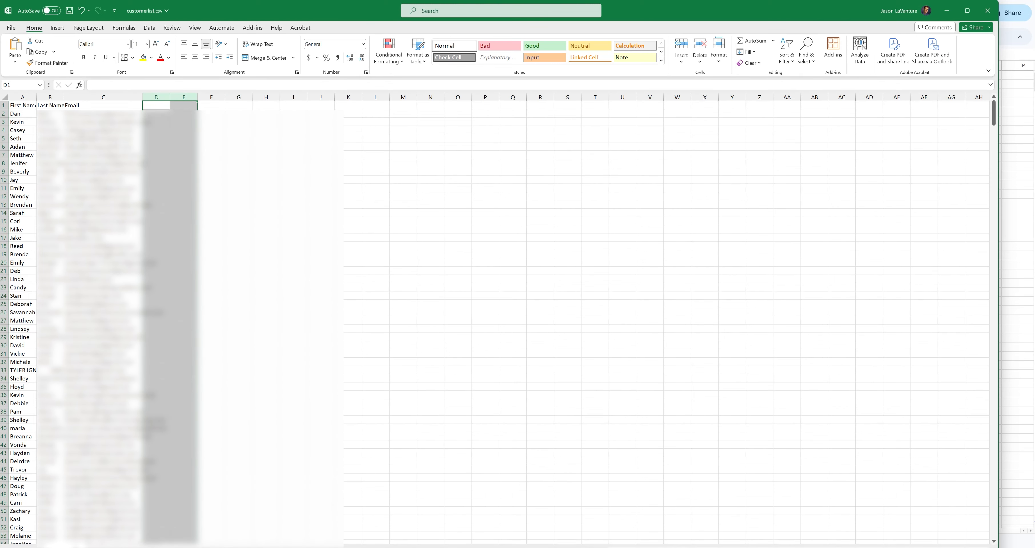
Look over the remaining first name, last name and email rows and close the customerlist.csv workbook.
scroll(498, 322, down, 20)
scroll(225, 386, down, 15)
scroll(220, 351, up, 20)
scroll(215, 323, up, 20)
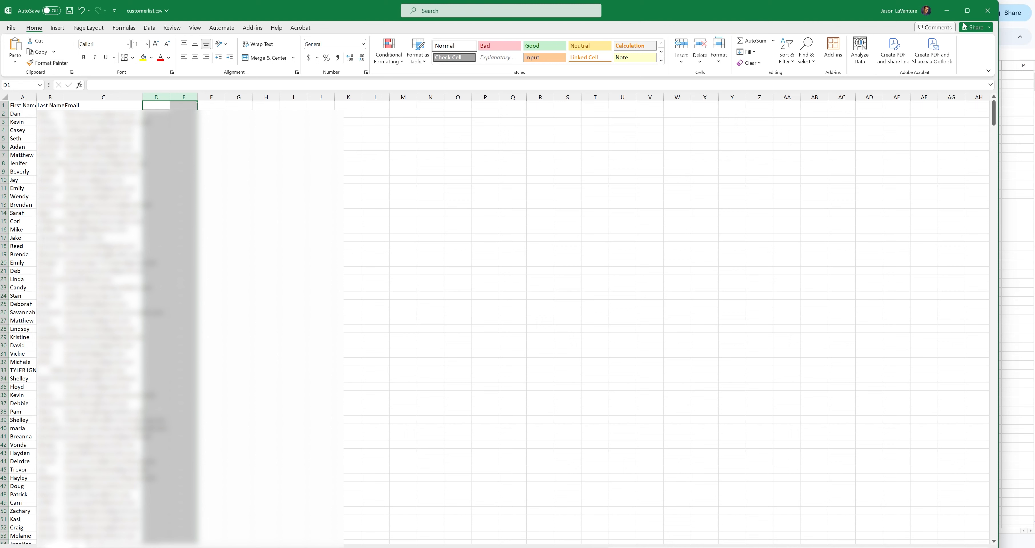
click(987, 10)
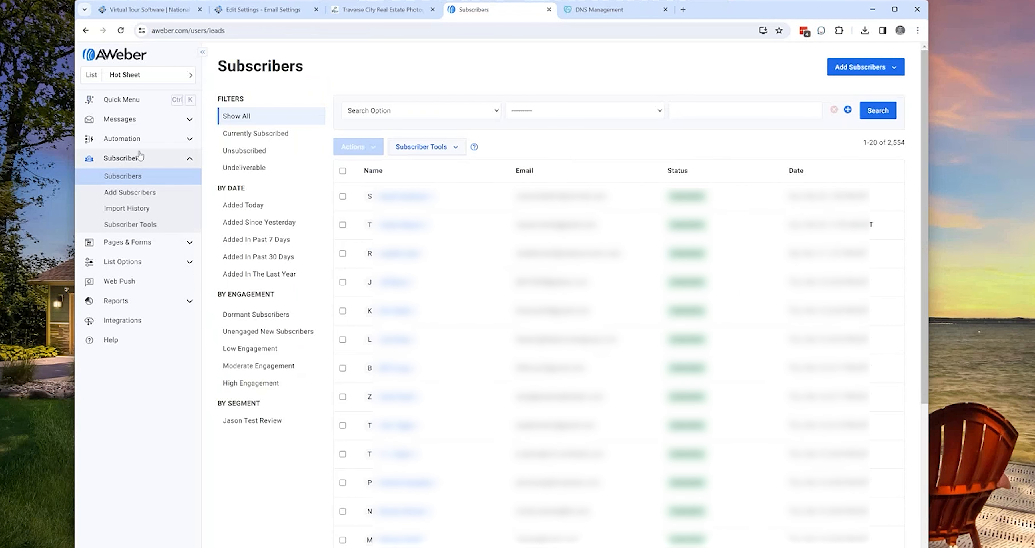
Start a multiple-subscriber import for the Hot Sheet list in AWeber and upload the customer file.
click(860, 62)
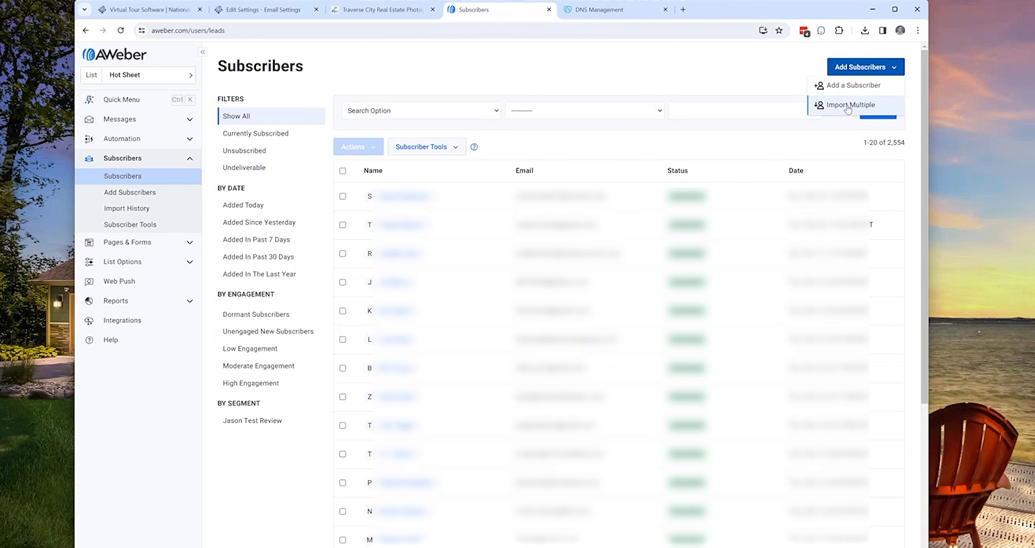
click(847, 105)
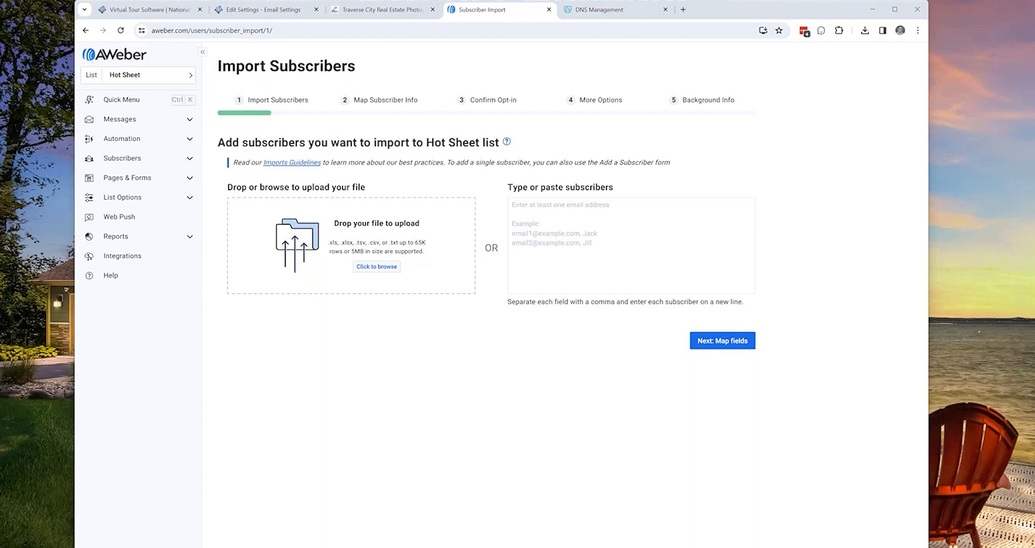
drag(683, 547, 332, 261)
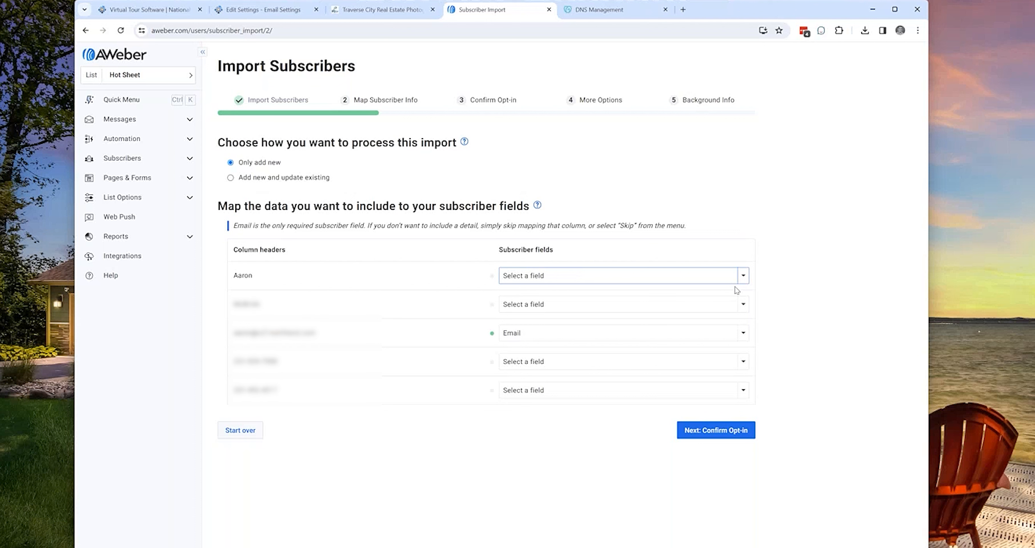
Map the first imported column to First Name and the second to Last Name.
click(742, 276)
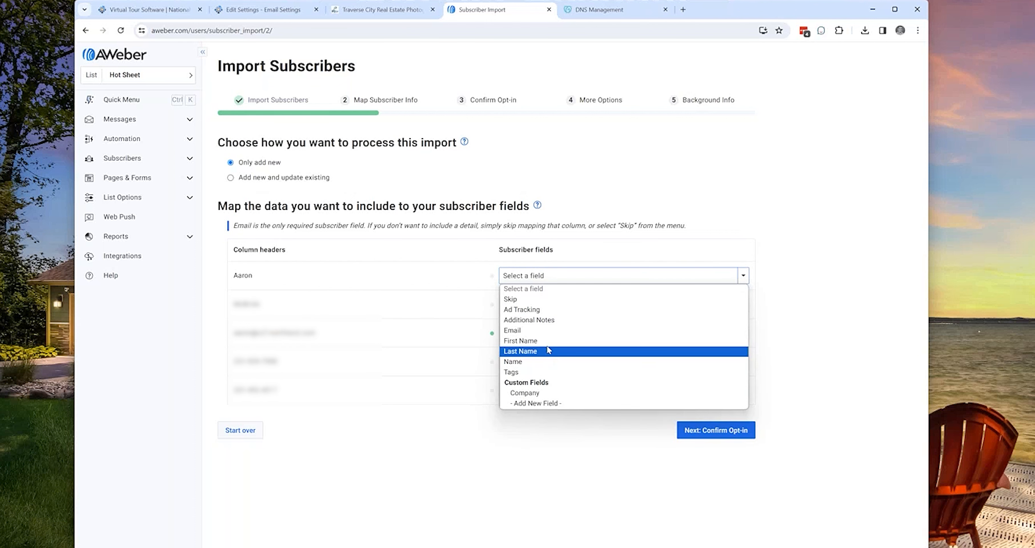
click(547, 341)
click(743, 304)
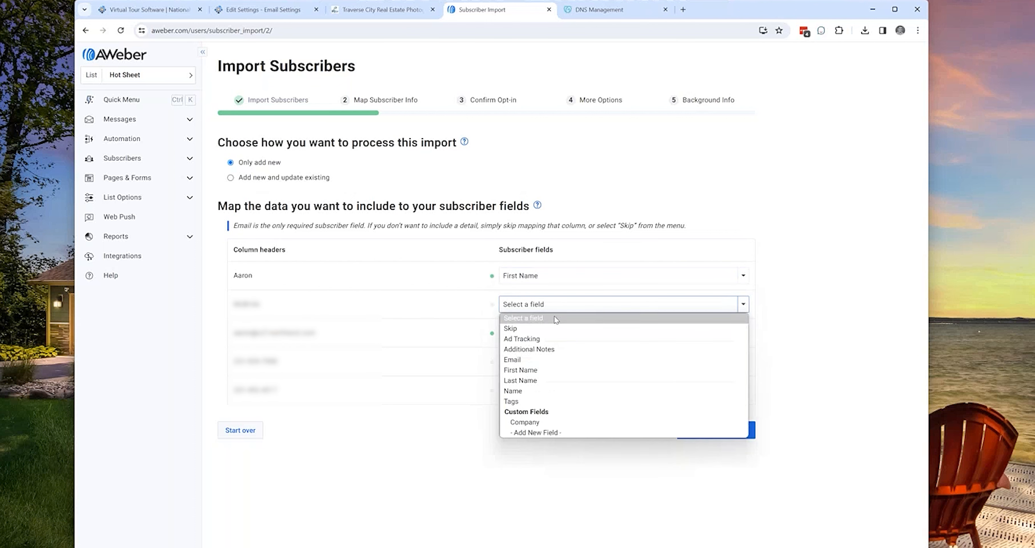
click(560, 379)
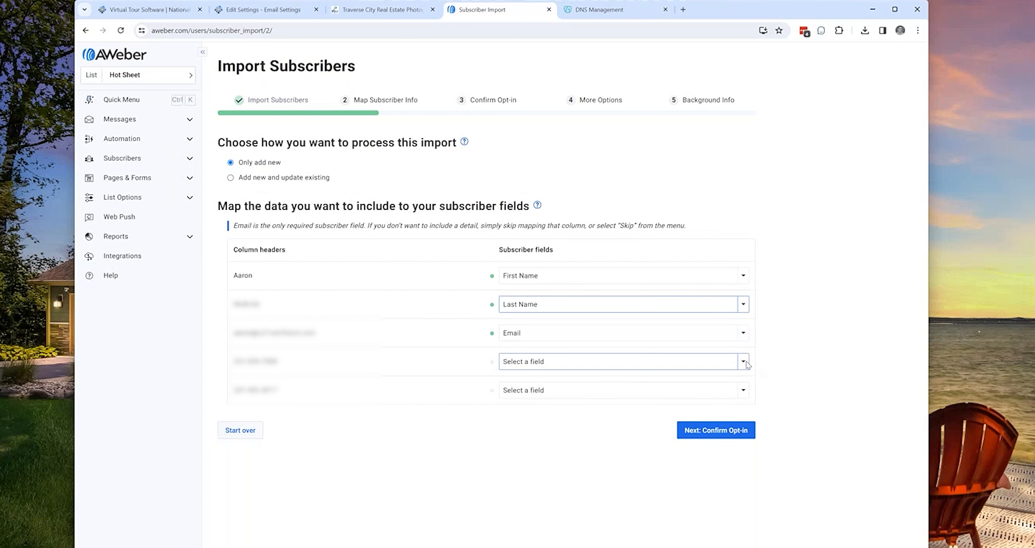
Set the two phone number columns to Skip in the subscriber field mapping.
click(743, 361)
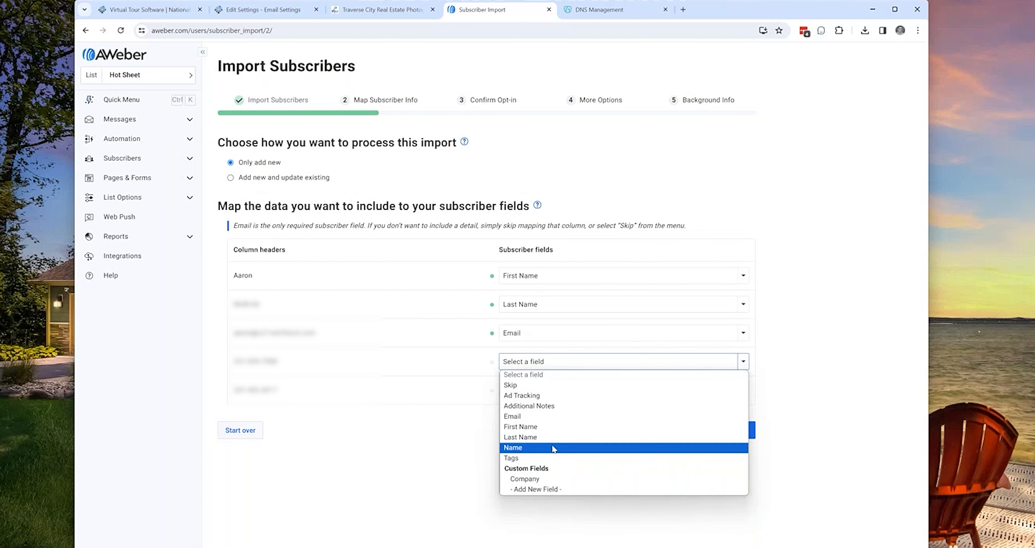
click(510, 385)
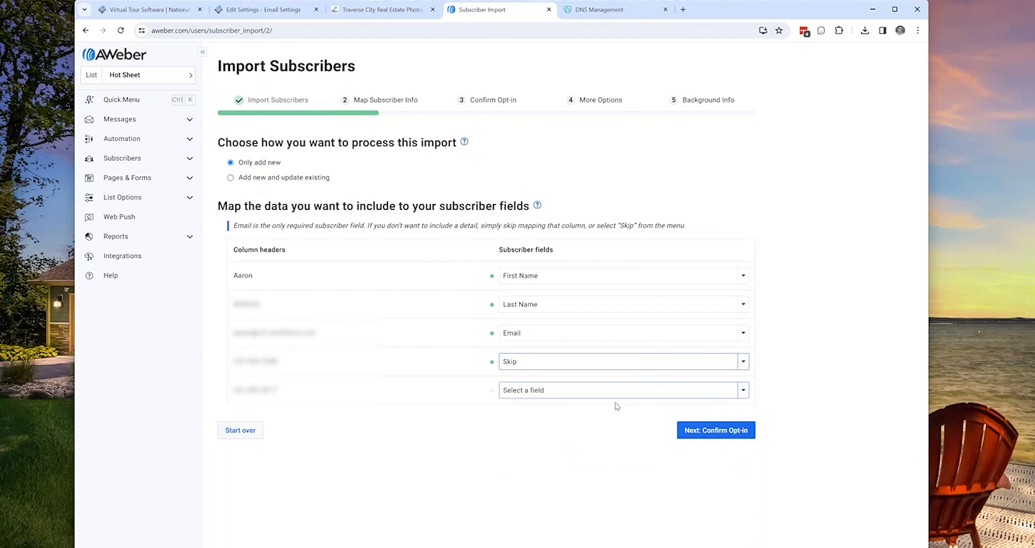
click(743, 389)
click(556, 417)
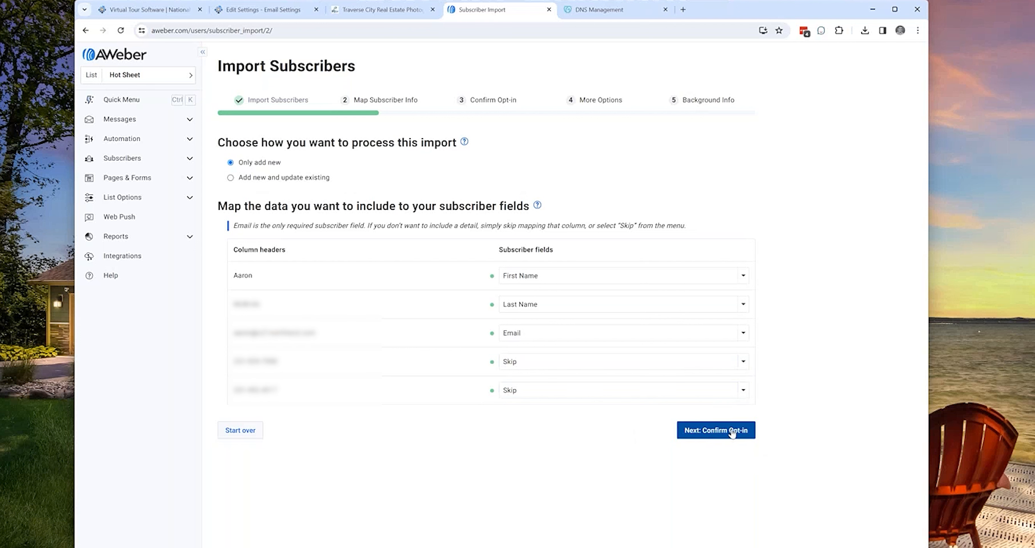
Advance the import to Background Info, keeping no subscription confirmation required and Apply List Automations on.
click(732, 430)
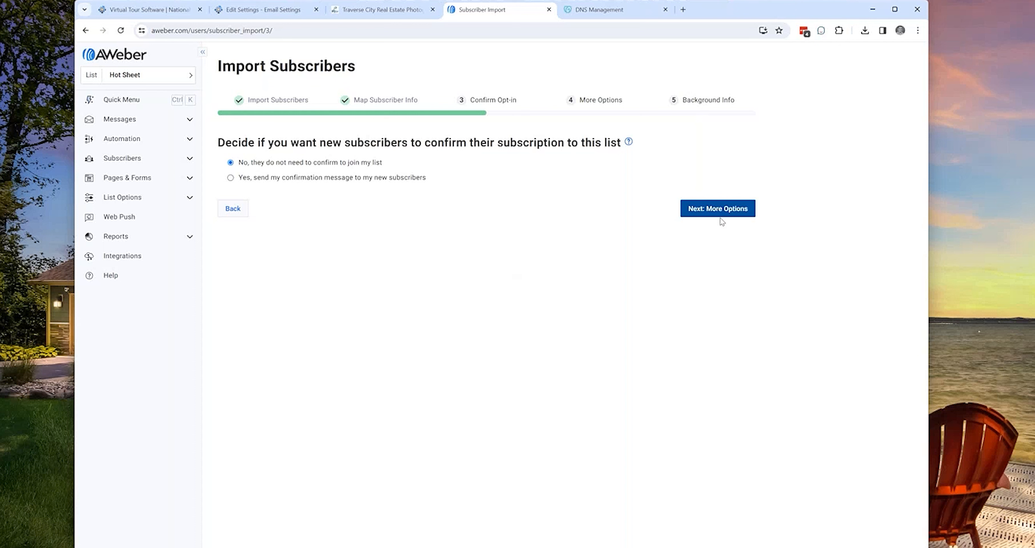
click(715, 208)
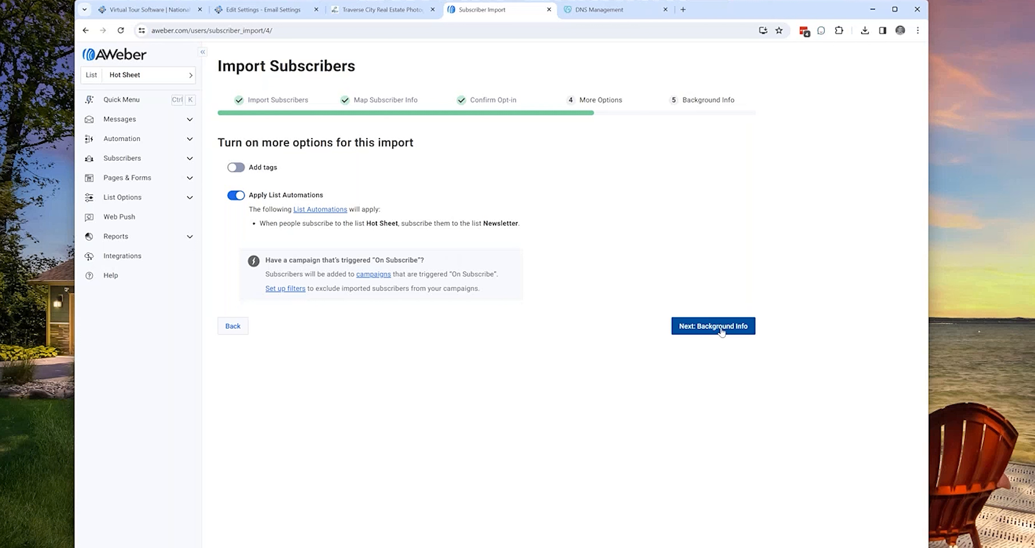
click(720, 328)
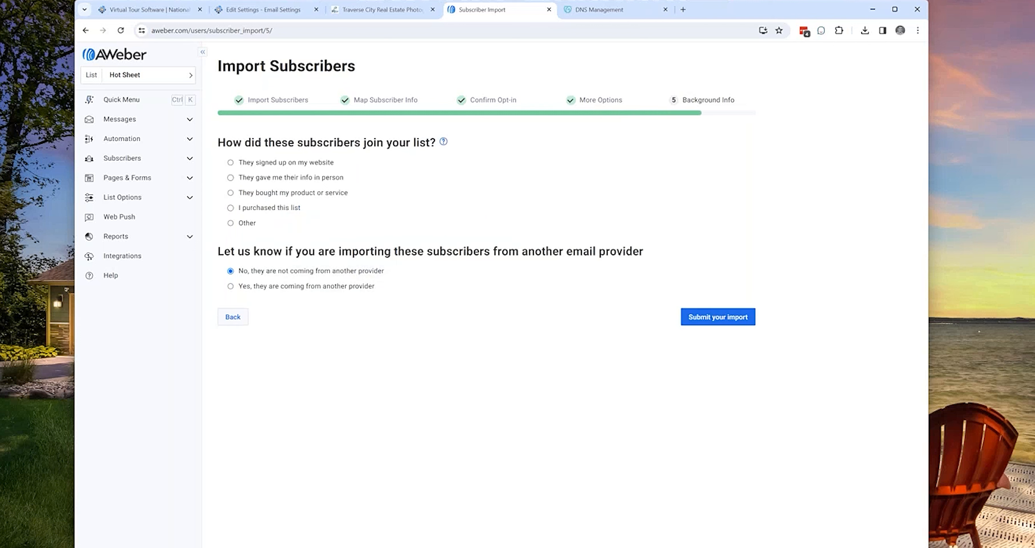
Try Other as the way these subscribers joined the list and go back to the More Options stage.
click(231, 225)
click(337, 252)
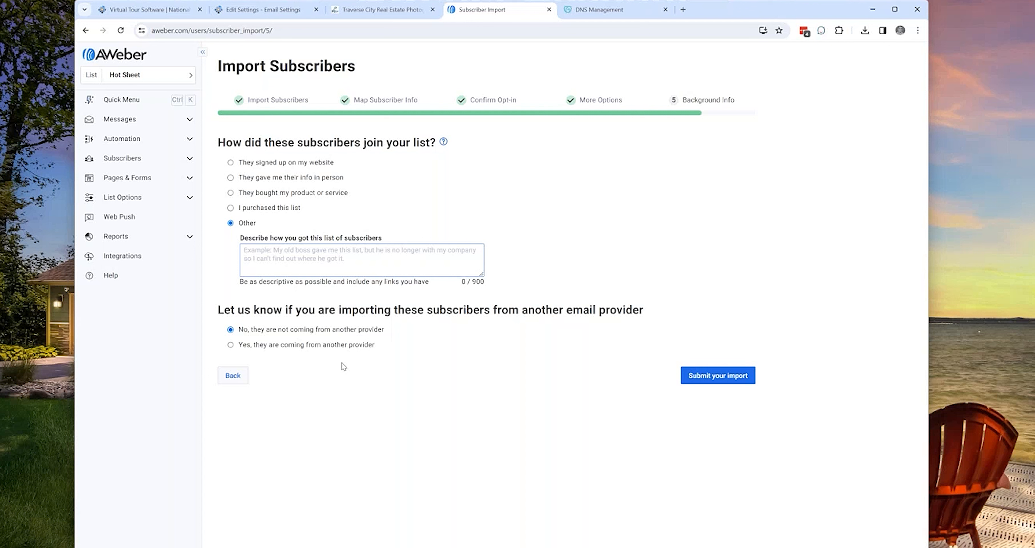
click(235, 379)
click(240, 387)
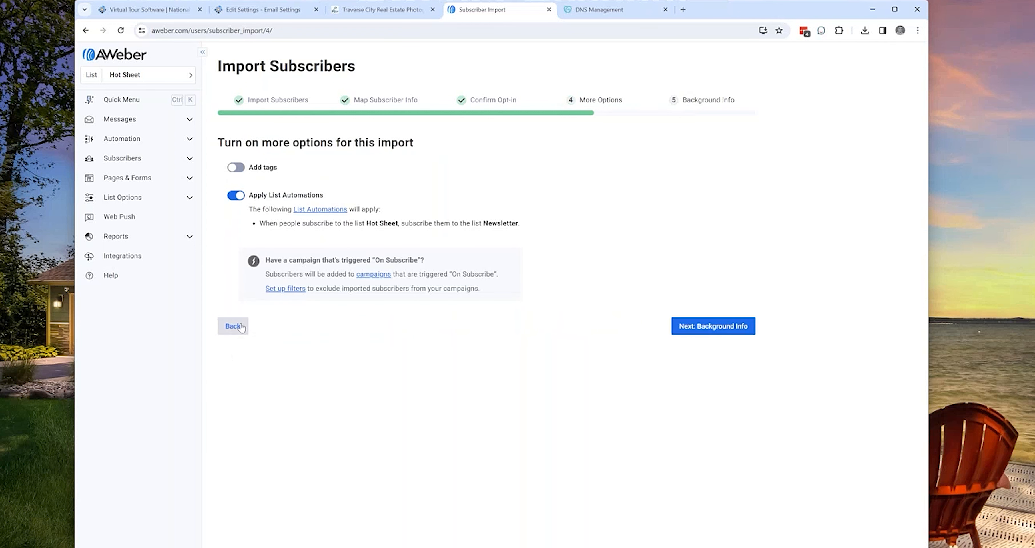